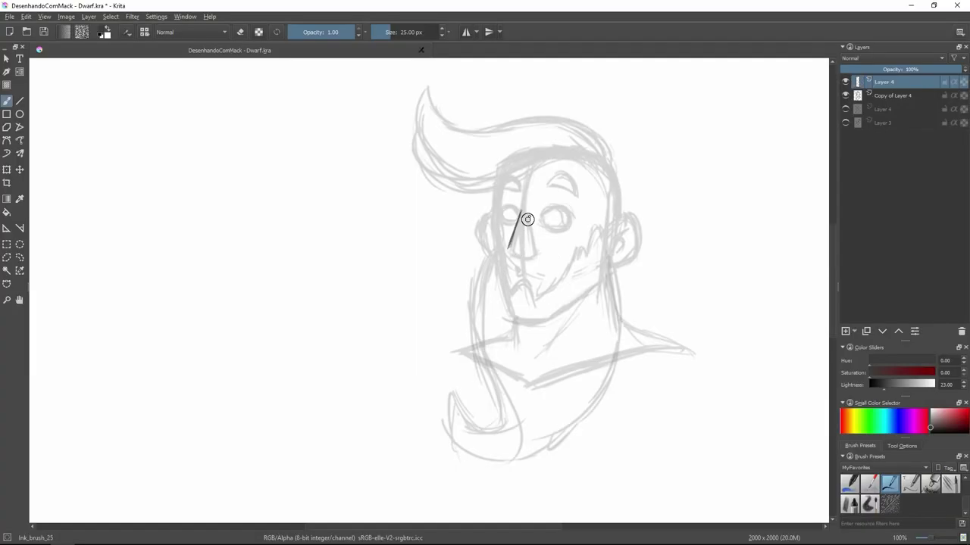
Ink the closed nose shape, brow arcs, nose mark and mouth on Layer 4.
{"action": "left_click_drag", "start_coordinate": [526, 209], "coordinate": [528, 256]}
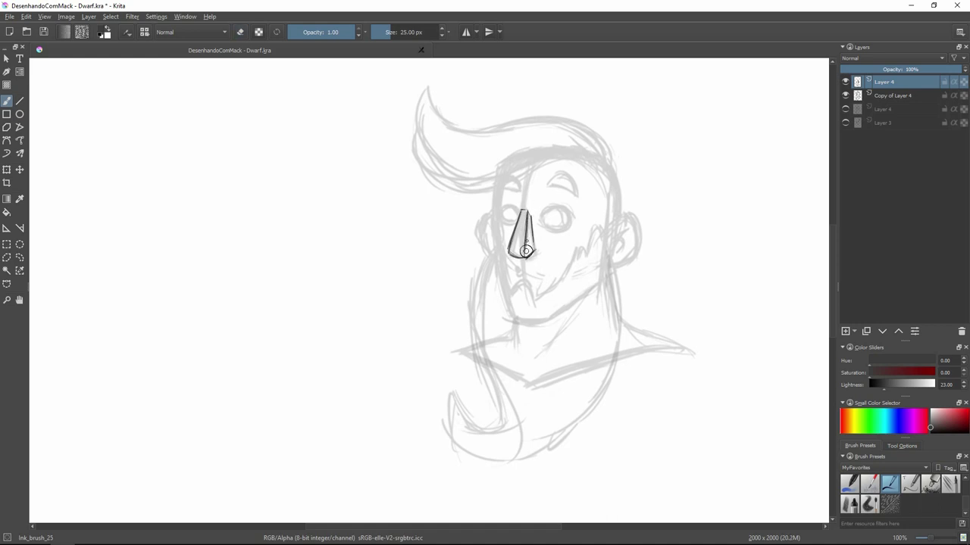
{"action": "left_click_drag", "start_coordinate": [548, 190], "coordinate": [574, 195]}
{"action": "left_click_drag", "start_coordinate": [497, 187], "coordinate": [518, 185]}
{"action": "left_click_drag", "start_coordinate": [516, 266], "coordinate": [520, 273]}
{"action": "mouse_move", "coordinate": [512, 294]}
{"action": "left_mouse_down"}
{"action": "mouse_move", "coordinate": [530, 288]}
{"action": "mouse_move", "coordinate": [500, 276]}
{"action": "mouse_move", "coordinate": [610, 244]}
{"action": "mouse_move", "coordinate": [564, 267]}
{"action": "mouse_move", "coordinate": [605, 228]}
{"action": "mouse_move", "coordinate": [623, 262]}
{"action": "left_mouse_up"}
Ink the ear, both face contours, hair arc, big hair swoop, neck and shoulders.
{"action": "left_click_drag", "start_coordinate": [498, 173], "coordinate": [501, 280]}
{"action": "left_click_drag", "start_coordinate": [580, 163], "coordinate": [600, 220]}
{"action": "mouse_move", "coordinate": [565, 153]}
{"action": "left_mouse_down"}
{"action": "mouse_move", "coordinate": [581, 164]}
{"action": "mouse_move", "coordinate": [497, 182]}
{"action": "mouse_move", "coordinate": [467, 125]}
{"action": "mouse_move", "coordinate": [591, 140]}
{"action": "mouse_move", "coordinate": [611, 162]}
{"action": "left_mouse_up"}
{"action": "mouse_move", "coordinate": [512, 320]}
{"action": "left_mouse_down"}
{"action": "mouse_move", "coordinate": [516, 354]}
{"action": "mouse_move", "coordinate": [574, 328]}
{"action": "left_mouse_up"}
{"action": "left_click_drag", "start_coordinate": [614, 265], "coordinate": [674, 343]}
{"action": "mouse_move", "coordinate": [508, 334]}
{"action": "left_mouse_down"}
{"action": "mouse_move", "coordinate": [523, 379]}
{"action": "mouse_move", "coordinate": [665, 349]}
{"action": "left_mouse_up"}
Ink the eyes with pupils on a mirrored view, then hide 'Copy of Layer 4'.
{"action": "key", "text": "m"}
{"action": "mouse_move", "coordinate": [276, 207]}
{"action": "left_mouse_down"}
{"action": "mouse_move", "coordinate": [265, 227]}
{"action": "mouse_move", "coordinate": [324, 205]}
{"action": "left_mouse_up"}
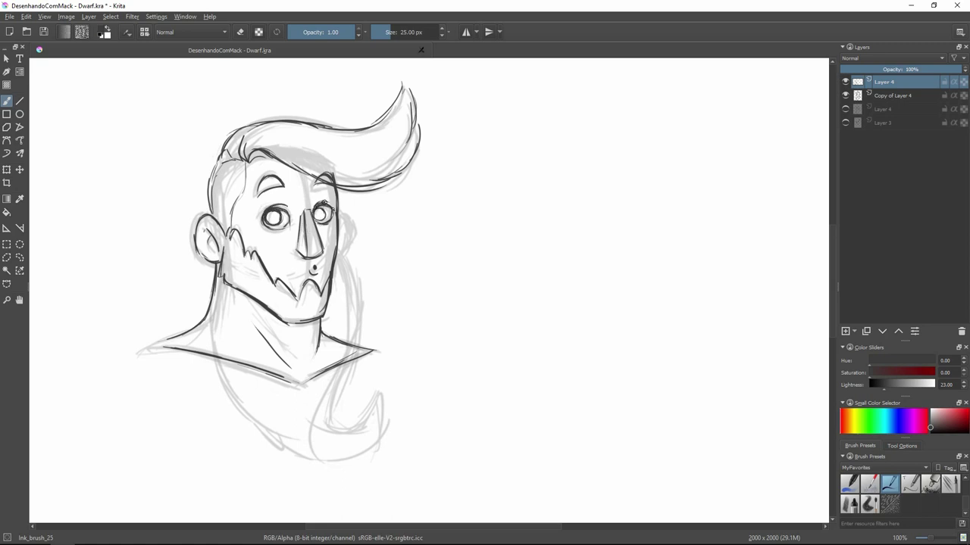
{"action": "key", "text": "m"}
{"action": "left_click", "coordinate": [846, 95]}
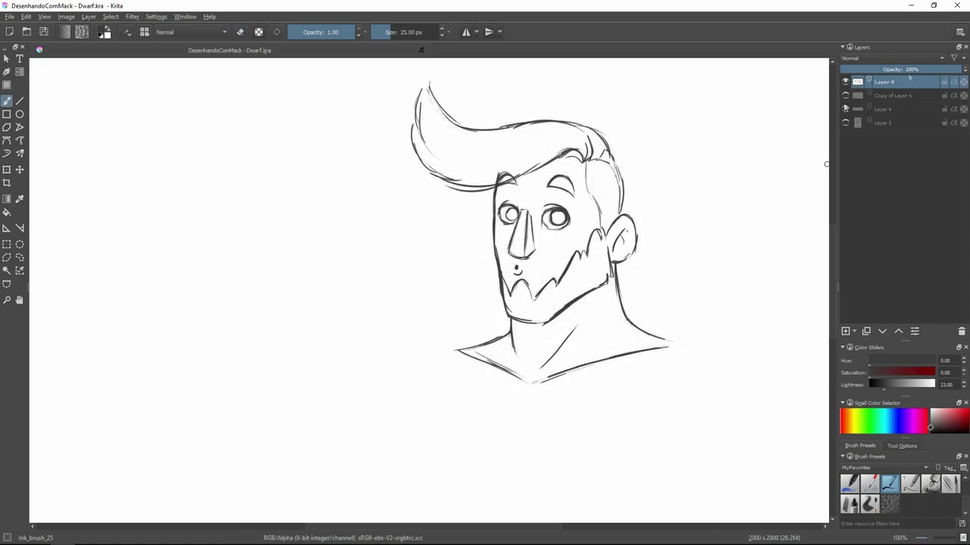
Lower Layer 4 opacity to about 50% and start skin tone beneath the sketch.
{"action": "left_click_drag", "start_coordinate": [909, 70], "coordinate": [901, 70]}
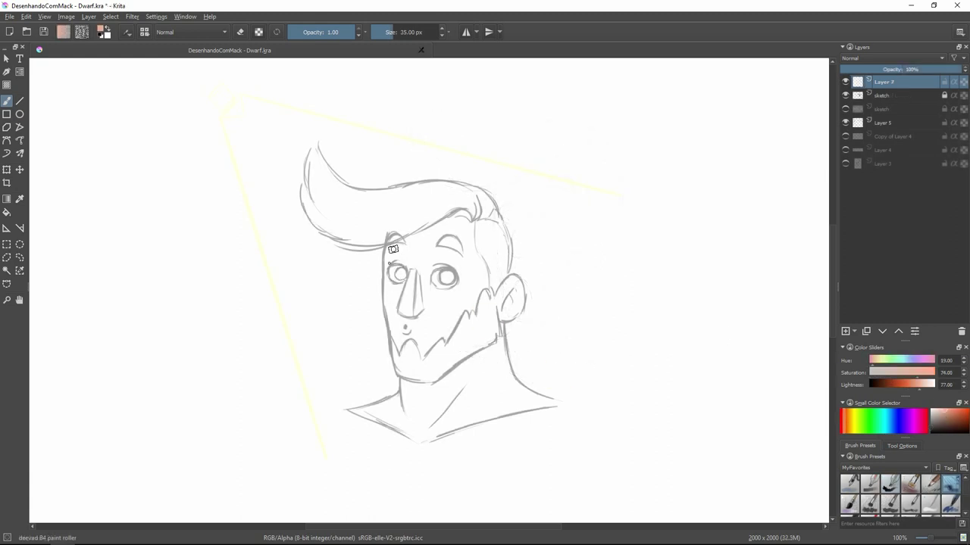
{"action": "left_click_drag", "start_coordinate": [393, 250], "coordinate": [402, 348]}
{"action": "key", "text": "ctrl+Page_Down"}
{"action": "mouse_move", "coordinate": [401, 311]}
{"action": "left_mouse_down"}
{"action": "mouse_move", "coordinate": [406, 248]}
{"action": "mouse_move", "coordinate": [409, 340]}
{"action": "left_mouse_up"}
Spread peach skin tone over the forehead, eyes, cheeks and neck.
{"action": "mouse_move", "coordinate": [390, 295]}
{"action": "left_mouse_down"}
{"action": "mouse_move", "coordinate": [402, 363]}
{"action": "mouse_move", "coordinate": [424, 231]}
{"action": "mouse_move", "coordinate": [393, 237]}
{"action": "mouse_move", "coordinate": [435, 208]}
{"action": "mouse_move", "coordinate": [462, 211]}
{"action": "mouse_move", "coordinate": [492, 254]}
{"action": "left_mouse_up"}
{"action": "mouse_move", "coordinate": [398, 224]}
{"action": "left_mouse_down"}
{"action": "mouse_move", "coordinate": [471, 207]}
{"action": "mouse_move", "coordinate": [497, 266]}
{"action": "mouse_move", "coordinate": [436, 310]}
{"action": "left_mouse_up"}
{"action": "left_click_drag", "start_coordinate": [424, 258], "coordinate": [431, 349]}
{"action": "mouse_move", "coordinate": [454, 254]}
{"action": "left_mouse_down"}
{"action": "mouse_move", "coordinate": [481, 310]}
{"action": "mouse_move", "coordinate": [504, 224]}
{"action": "mouse_move", "coordinate": [506, 310]}
{"action": "mouse_move", "coordinate": [517, 314]}
{"action": "mouse_move", "coordinate": [409, 383]}
{"action": "mouse_move", "coordinate": [455, 371]}
{"action": "mouse_move", "coordinate": [413, 356]}
{"action": "mouse_move", "coordinate": [389, 405]}
{"action": "mouse_move", "coordinate": [361, 410]}
{"action": "mouse_move", "coordinate": [391, 437]}
{"action": "mouse_move", "coordinate": [484, 335]}
{"action": "left_mouse_up"}
{"action": "mouse_move", "coordinate": [484, 387]}
{"action": "left_mouse_down"}
{"action": "mouse_move", "coordinate": [491, 321]}
{"action": "mouse_move", "coordinate": [503, 403]}
{"action": "mouse_move", "coordinate": [513, 390]}
{"action": "mouse_move", "coordinate": [522, 406]}
{"action": "mouse_move", "coordinate": [508, 379]}
{"action": "mouse_move", "coordinate": [515, 407]}
{"action": "mouse_move", "coordinate": [451, 394]}
{"action": "mouse_move", "coordinate": [428, 430]}
{"action": "left_mouse_up"}
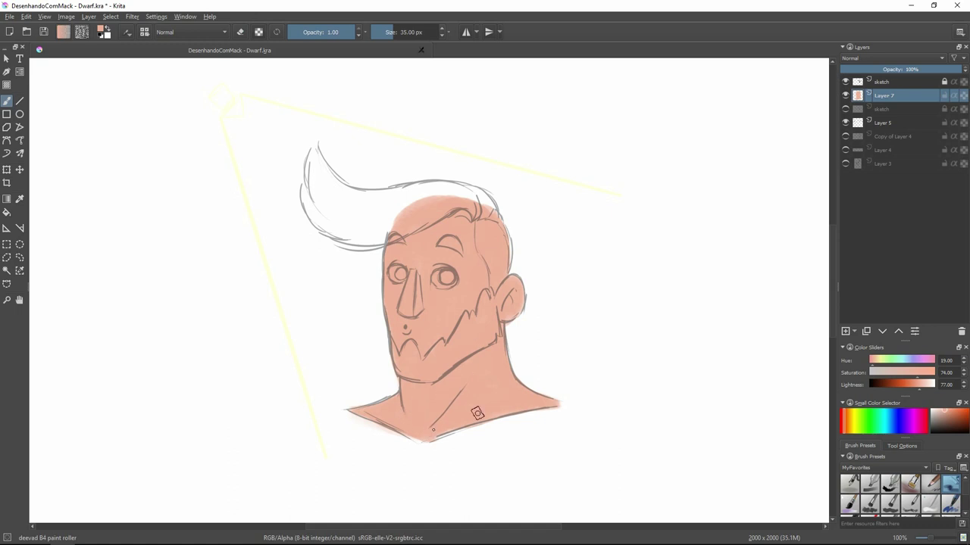
Fill the hair swoop with solid dark brown.
{"action": "key", "text": "e"}
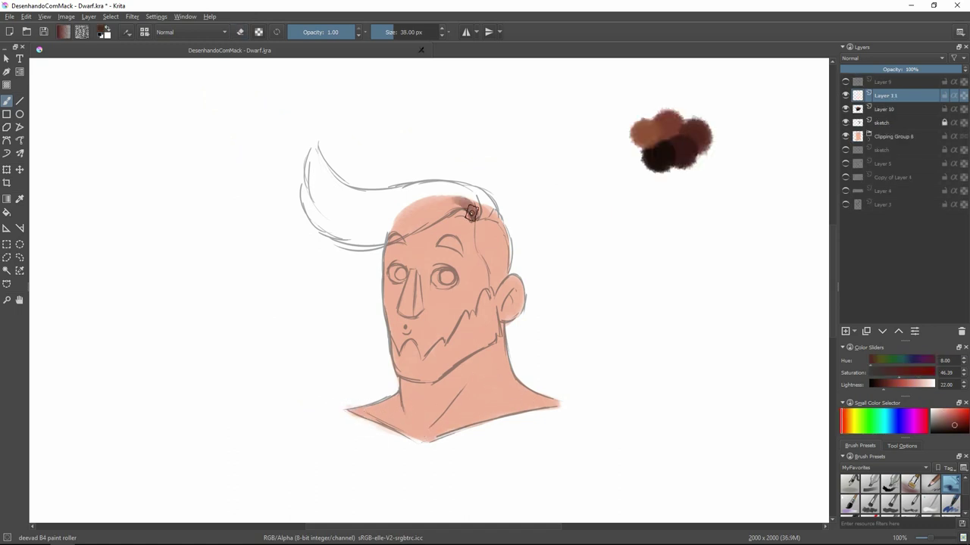
{"action": "mouse_move", "coordinate": [485, 203]}
{"action": "left_mouse_down"}
{"action": "mouse_move", "coordinate": [325, 225]}
{"action": "mouse_move", "coordinate": [311, 189]}
{"action": "mouse_move", "coordinate": [416, 214]}
{"action": "left_mouse_up"}
{"action": "mouse_move", "coordinate": [318, 163]}
{"action": "left_mouse_down"}
{"action": "mouse_move", "coordinate": [484, 201]}
{"action": "mouse_move", "coordinate": [492, 216]}
{"action": "mouse_move", "coordinate": [488, 193]}
{"action": "mouse_move", "coordinate": [307, 167]}
{"action": "mouse_move", "coordinate": [313, 129]}
{"action": "mouse_move", "coordinate": [334, 220]}
{"action": "mouse_move", "coordinate": [309, 182]}
{"action": "mouse_move", "coordinate": [356, 246]}
{"action": "mouse_move", "coordinate": [444, 210]}
{"action": "left_mouse_up"}
{"action": "key", "text": "bracketleft"}
{"action": "key", "text": "bracketleft"}
{"action": "key", "text": "bracketleft"}
Round out the hair's right end and raise and smooth its top edge.
{"action": "key", "text": "e"}
{"action": "key", "text": "e"}
{"action": "left_click_drag", "start_coordinate": [503, 206], "coordinate": [491, 182]}
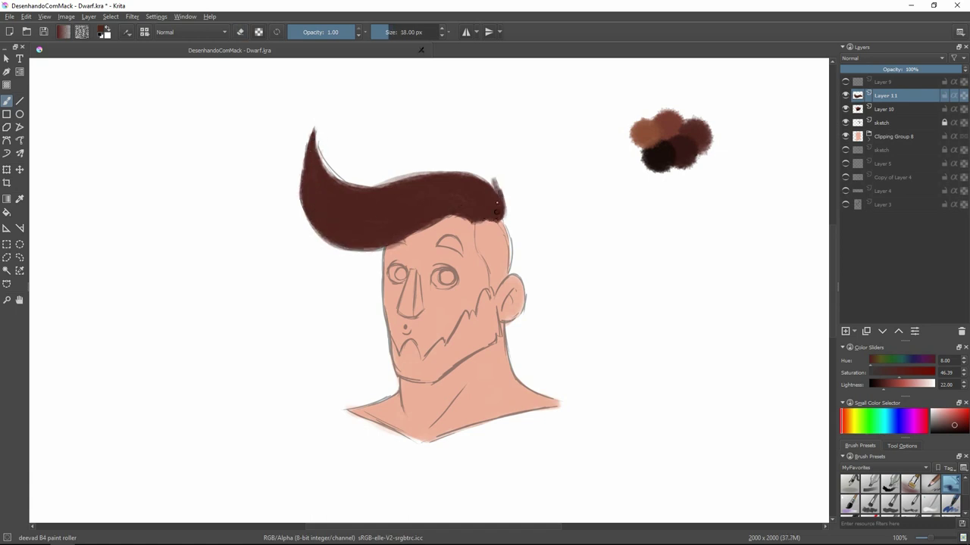
{"action": "key", "text": "bracketright"}
{"action": "key", "text": "bracketright"}
{"action": "key", "text": "bracketright"}
{"action": "left_click_drag", "start_coordinate": [321, 185], "coordinate": [478, 171]}
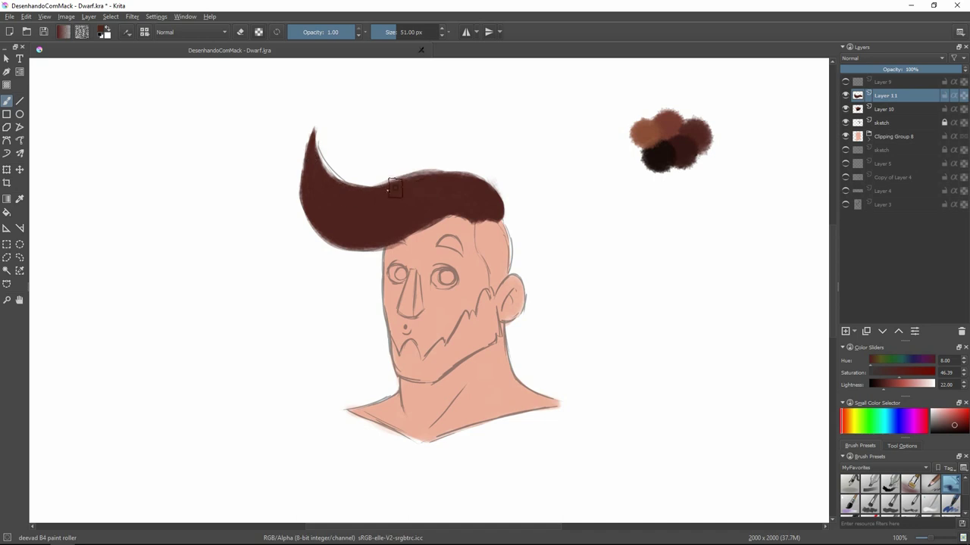
Erase with a larger brush to clean the silhouette, then paint a dark lower-edge stroke.
{"action": "key", "text": "bracketleft"}
{"action": "key", "text": "bracketleft"}
{"action": "key", "text": "bracketleft"}
{"action": "key", "text": "bracketright"}
{"action": "key", "text": "bracketright"}
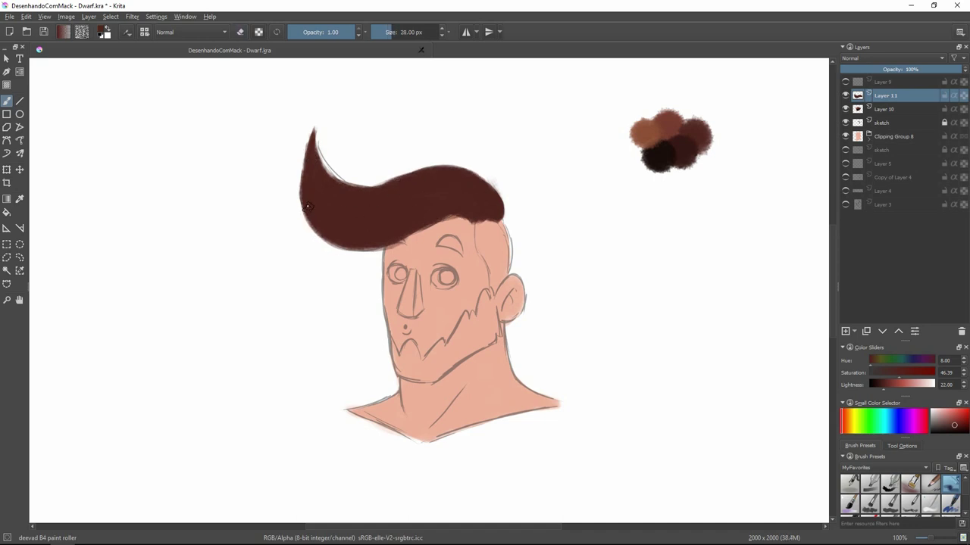
{"action": "key", "text": "e"}
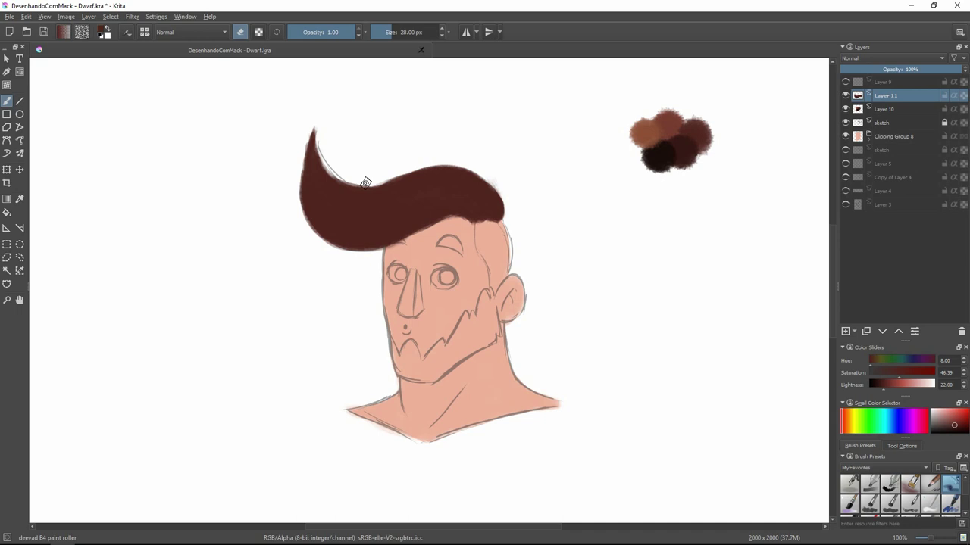
{"action": "key", "text": "e"}
{"action": "key", "text": "bracketleft"}
{"action": "key", "text": "bracketleft"}
{"action": "key", "text": "k"}
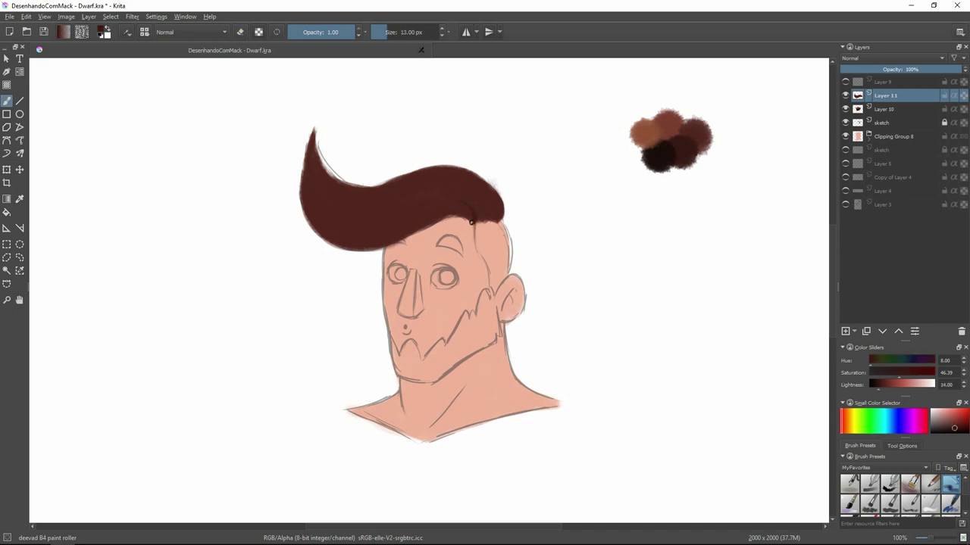
{"action": "key", "text": "bracketleft"}
{"action": "key", "text": "bracketleft"}
{"action": "left_click_drag", "start_coordinate": [471, 219], "coordinate": [451, 217]}
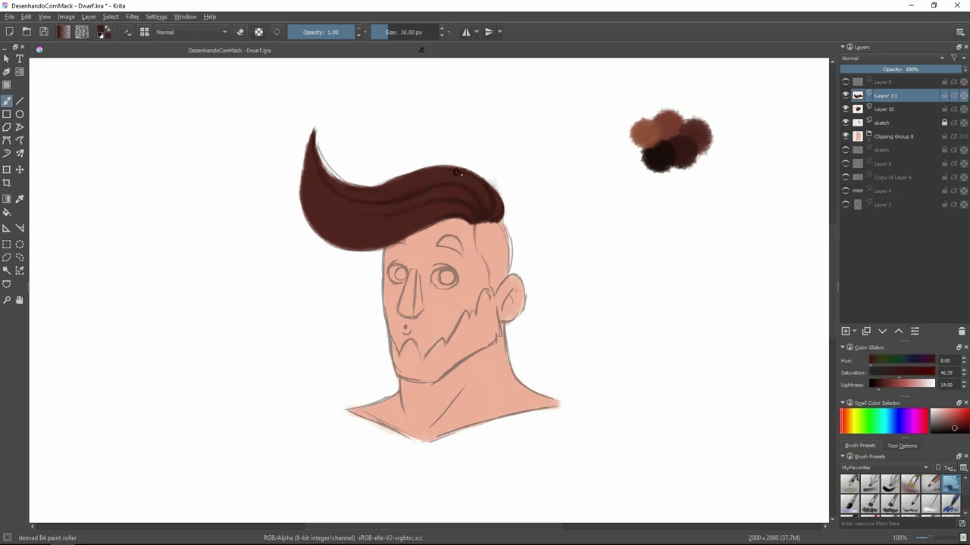
Darken the hair's left outer edge and the area near its right end.
{"action": "left_click_drag", "start_coordinate": [312, 133], "coordinate": [304, 203]}
{"action": "left_click_drag", "start_coordinate": [414, 211], "coordinate": [400, 217]}
{"action": "key", "text": "bracketleft"}
{"action": "key", "text": "bracketleft"}
{"action": "key", "text": "bracketleft"}
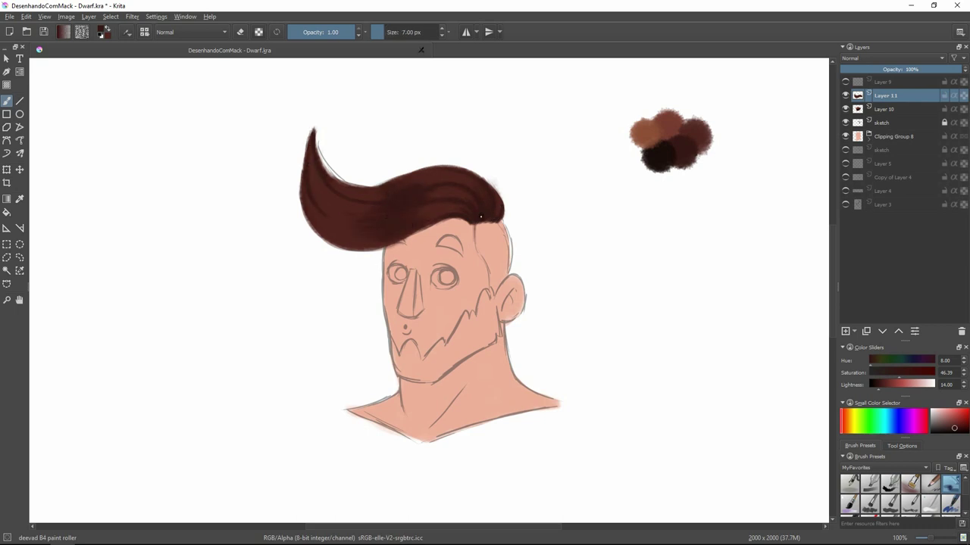
{"action": "key", "text": "l"}
{"action": "key", "text": "bracketright"}
{"action": "key", "text": "bracketright"}
{"action": "key", "text": "bracketright"}
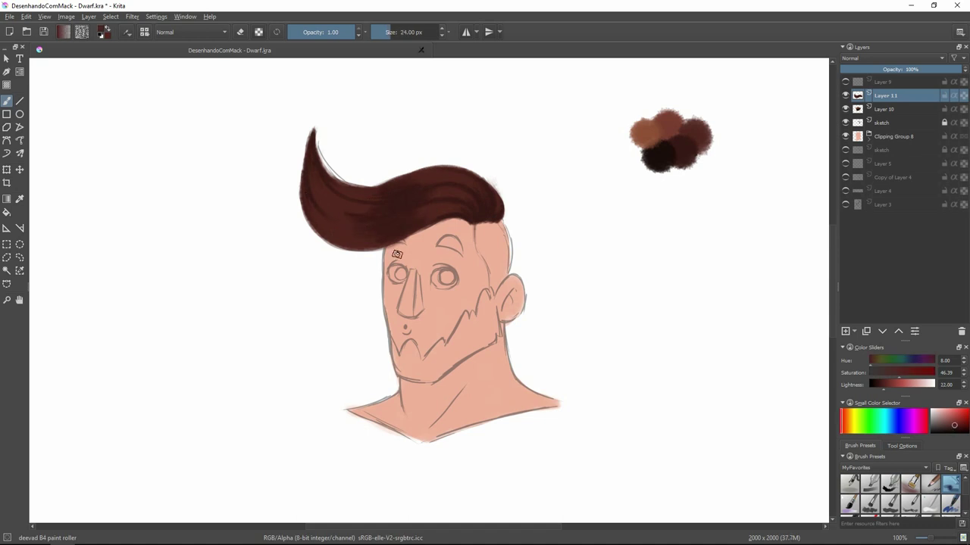
Sample a dark brown and then a lighter highlight brown from the palette blob, brush 5–14 px.
{"action": "left_click", "coordinate": [656, 156], "text": "ctrl"}
{"action": "key", "text": "bracketleft"}
{"action": "key", "text": "bracketleft"}
{"action": "key", "text": "bracketleft"}
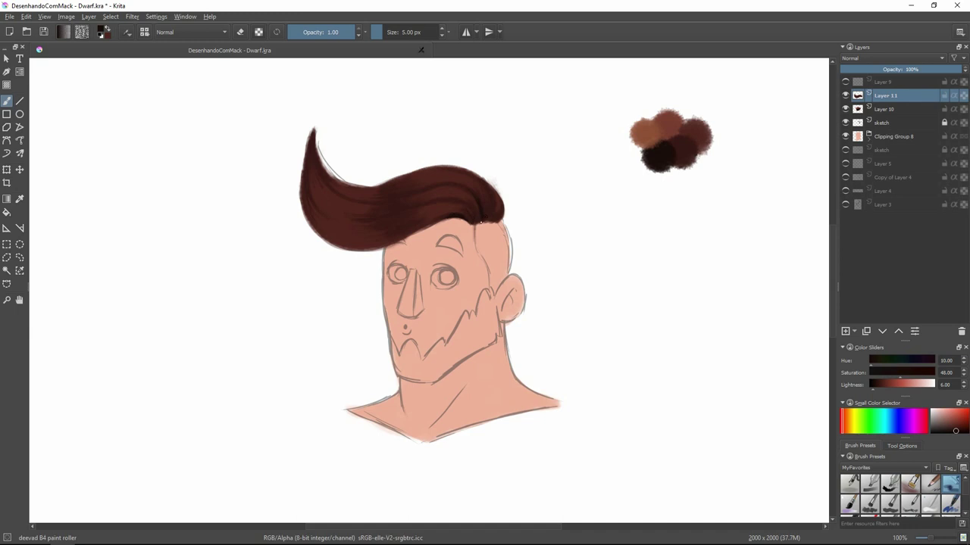
{"action": "key", "text": "bracketright"}
{"action": "key", "text": "bracketright"}
{"action": "key", "text": "bracketright"}
{"action": "left_click", "coordinate": [644, 128], "text": "ctrl"}
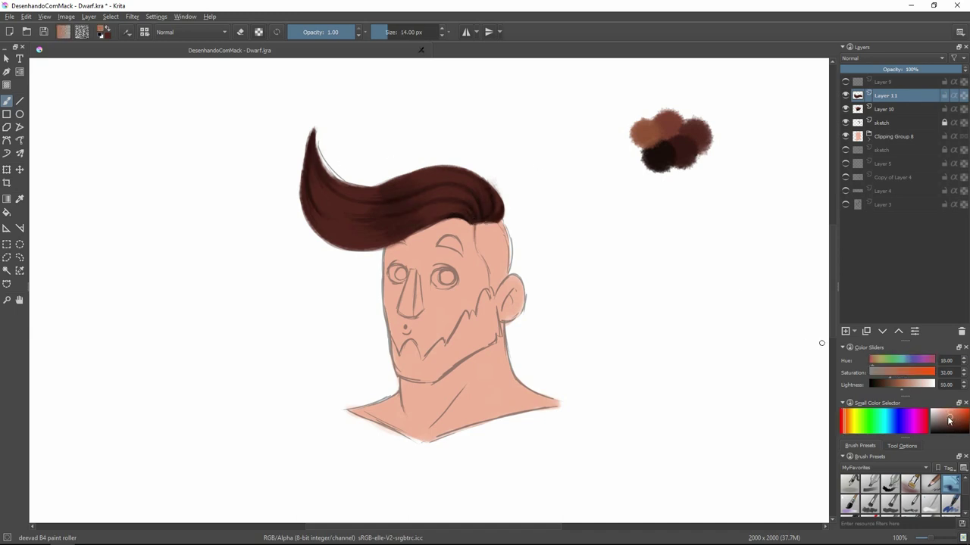
Paint light brown highlight streaks across the hair with a 35 px brush, mostly on the left.
{"action": "left_click", "coordinate": [632, 122]}
{"action": "key", "text": "bracketright"}
{"action": "key", "text": "bracketright"}
{"action": "mouse_move", "coordinate": [438, 191]}
{"action": "left_mouse_down"}
{"action": "mouse_move", "coordinate": [470, 179]}
{"action": "mouse_move", "coordinate": [454, 212]}
{"action": "left_mouse_up"}
{"action": "left_click_drag", "start_coordinate": [347, 227], "coordinate": [370, 241]}
{"action": "left_click_drag", "start_coordinate": [321, 204], "coordinate": [364, 198]}
{"action": "left_click_drag", "start_coordinate": [330, 241], "coordinate": [372, 228]}
{"action": "left_click_drag", "start_coordinate": [313, 188], "coordinate": [356, 191]}
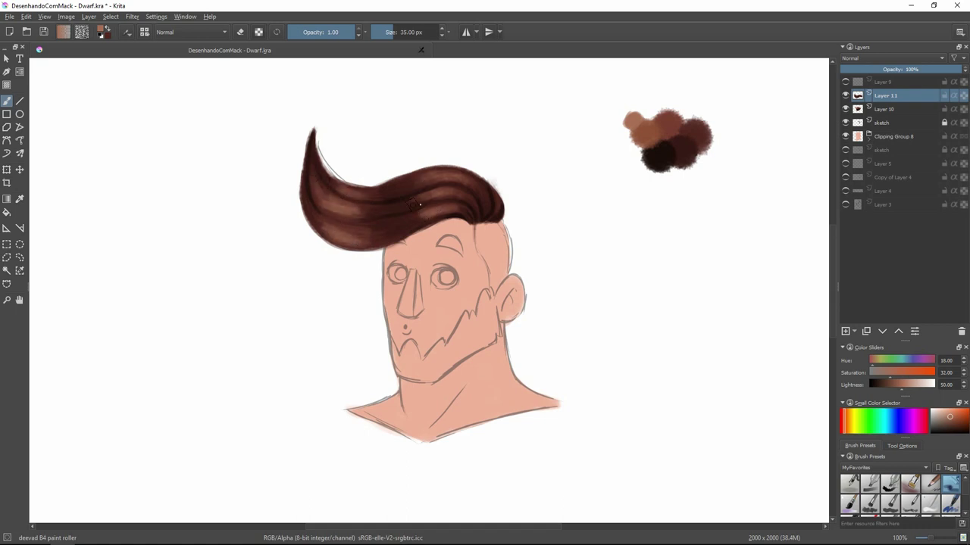
Refine quiff strands with darker and lighter browns sampled from the hair, brush 7–14 px.
{"action": "left_click", "coordinate": [405, 192], "text": "ctrl"}
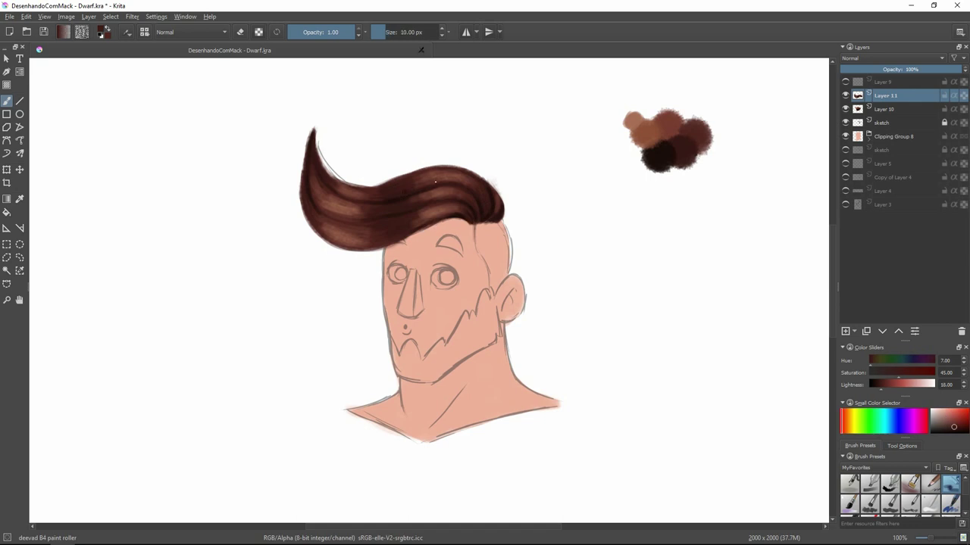
{"action": "left_click", "coordinate": [434, 181], "text": "ctrl"}
{"action": "left_click", "coordinate": [452, 190], "text": "ctrl"}
{"action": "key", "text": "bracketright"}
{"action": "key", "text": "bracketright"}
{"action": "left_click", "coordinate": [475, 201], "text": "ctrl"}
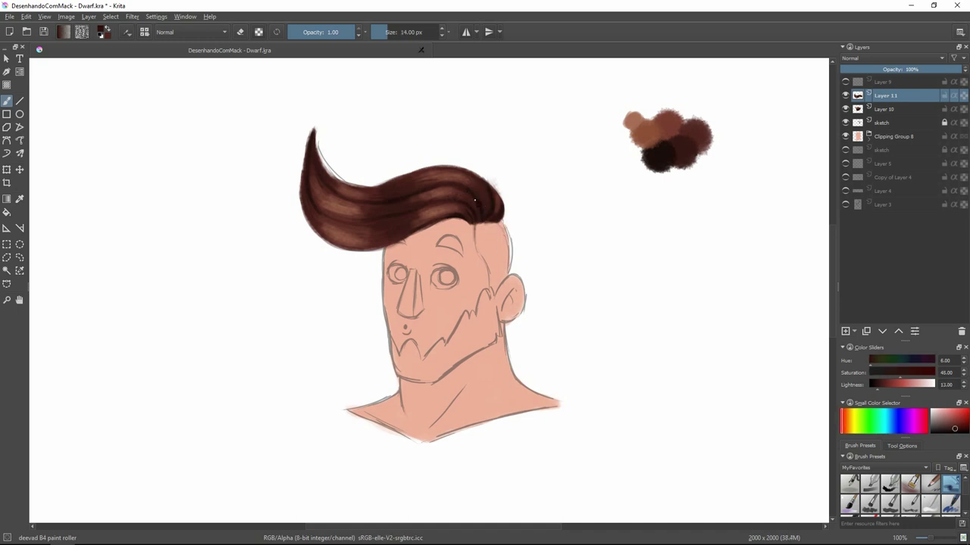
{"action": "left_click", "coordinate": [484, 203], "text": "ctrl"}
{"action": "key", "text": "bracketleft"}
{"action": "key", "text": "bracketleft"}
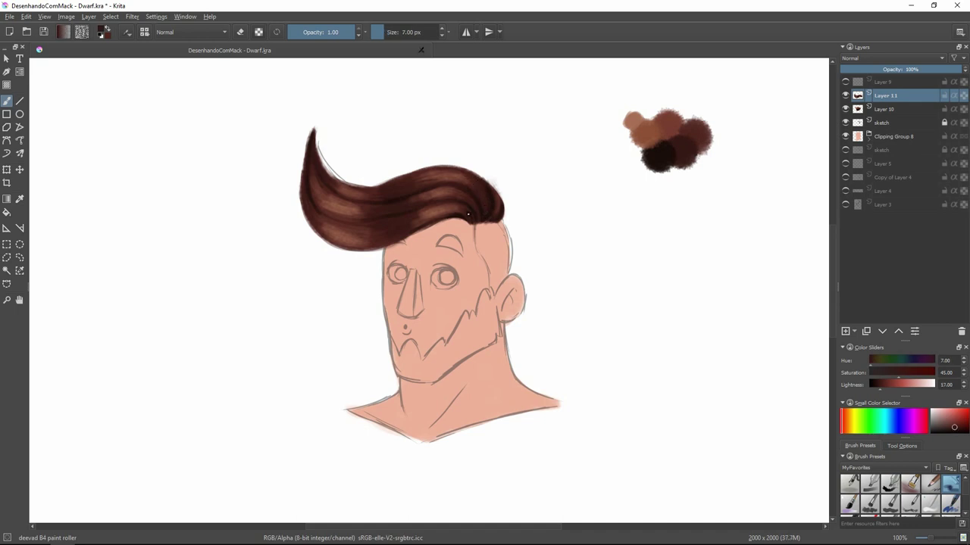
{"action": "left_click", "coordinate": [415, 186], "text": "ctrl"}
{"action": "left_click", "coordinate": [369, 192], "text": "ctrl"}
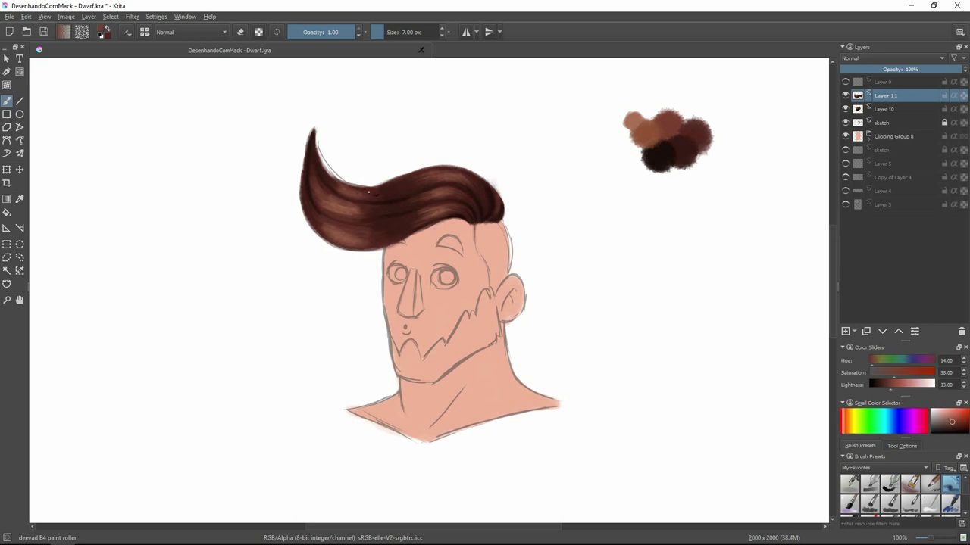
{"action": "left_click", "coordinate": [369, 183], "text": "ctrl"}
{"action": "left_click", "coordinate": [372, 209], "text": "ctrl"}
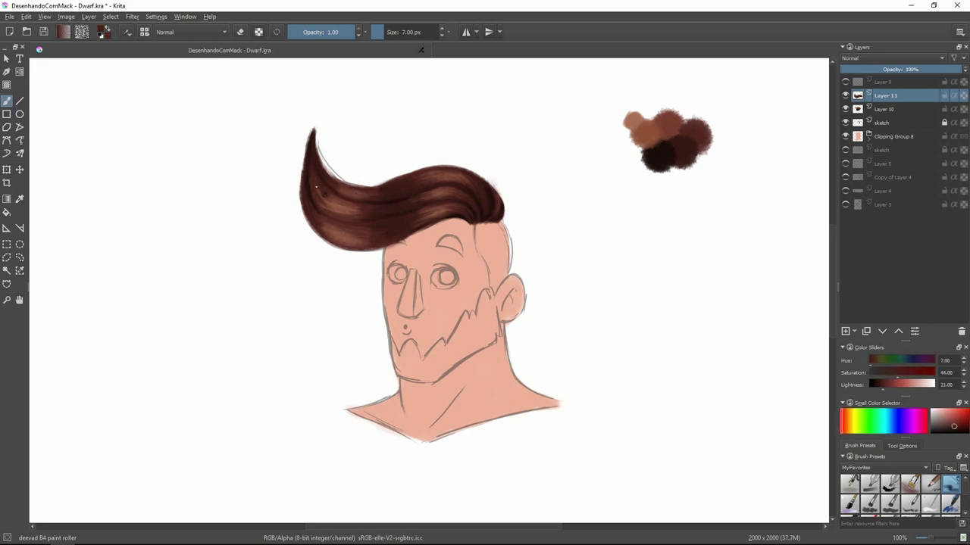
{"action": "left_click", "coordinate": [353, 221], "text": "ctrl"}
{"action": "left_click", "coordinate": [306, 199], "text": "ctrl"}
{"action": "left_click", "coordinate": [328, 219], "text": "ctrl"}
Keep alternating sampled light and very dark hair browns to streak the quiff.
{"action": "left_click", "coordinate": [384, 253], "text": "ctrl"}
{"action": "left_click", "coordinate": [435, 178], "text": "ctrl"}
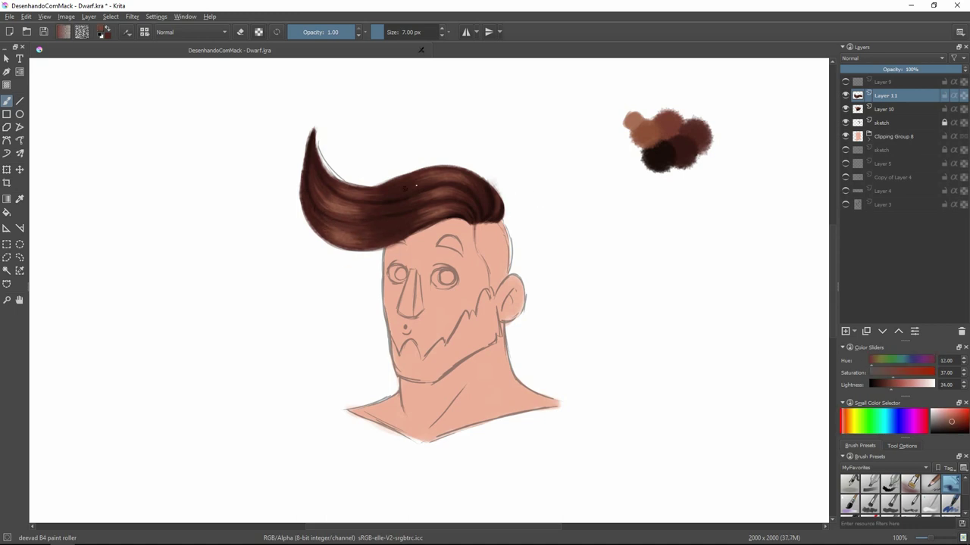
{"action": "left_click", "coordinate": [487, 192], "text": "ctrl"}
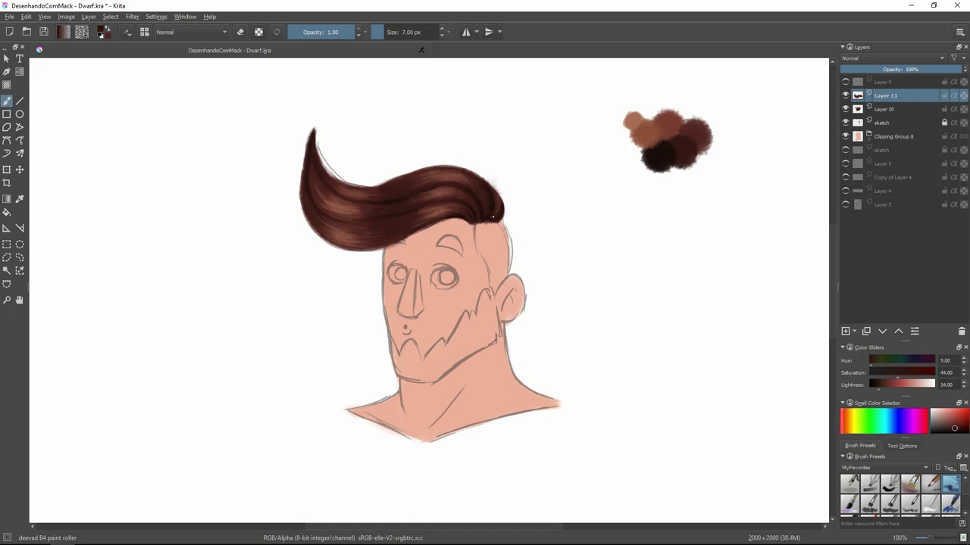
{"action": "left_click", "coordinate": [447, 211], "text": "ctrl"}
{"action": "left_click", "coordinate": [313, 176], "text": "ctrl"}
{"action": "left_click", "coordinate": [396, 224], "text": "ctrl"}
{"action": "left_click", "coordinate": [362, 220], "text": "ctrl"}
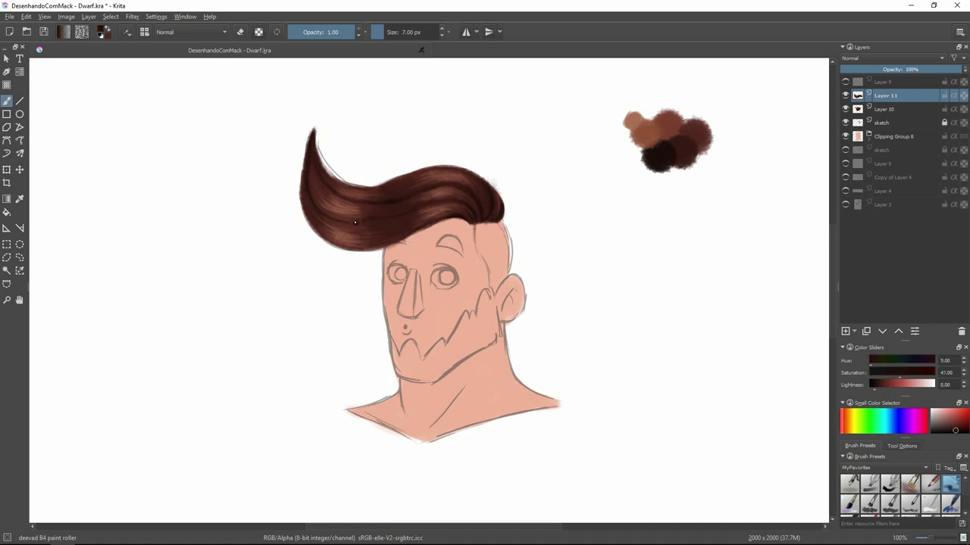
{"action": "left_click", "coordinate": [382, 202], "text": "ctrl"}
{"action": "left_click", "coordinate": [422, 225], "text": "ctrl"}
{"action": "left_click", "coordinate": [411, 214], "text": "ctrl"}
{"action": "left_click", "coordinate": [463, 201], "text": "ctrl"}
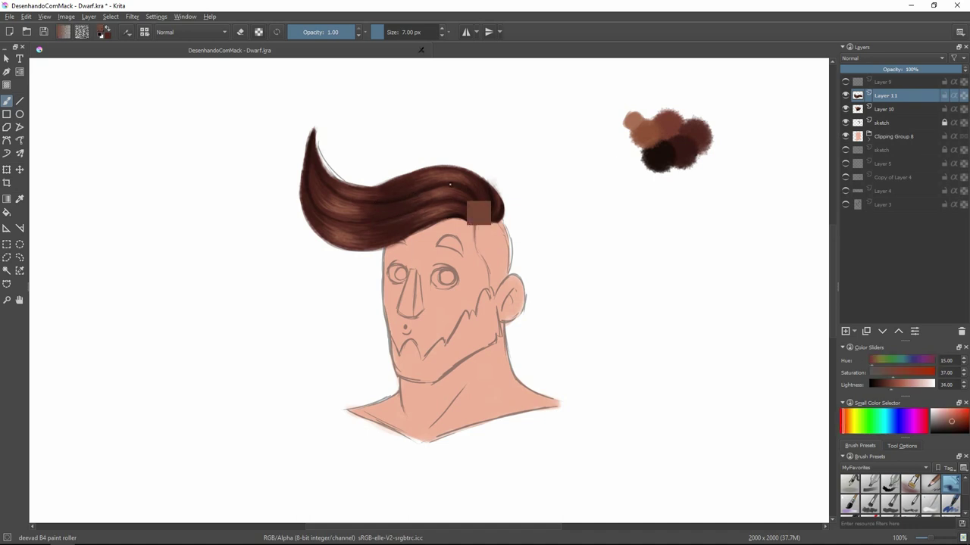
{"action": "left_click", "coordinate": [471, 205], "text": "ctrl"}
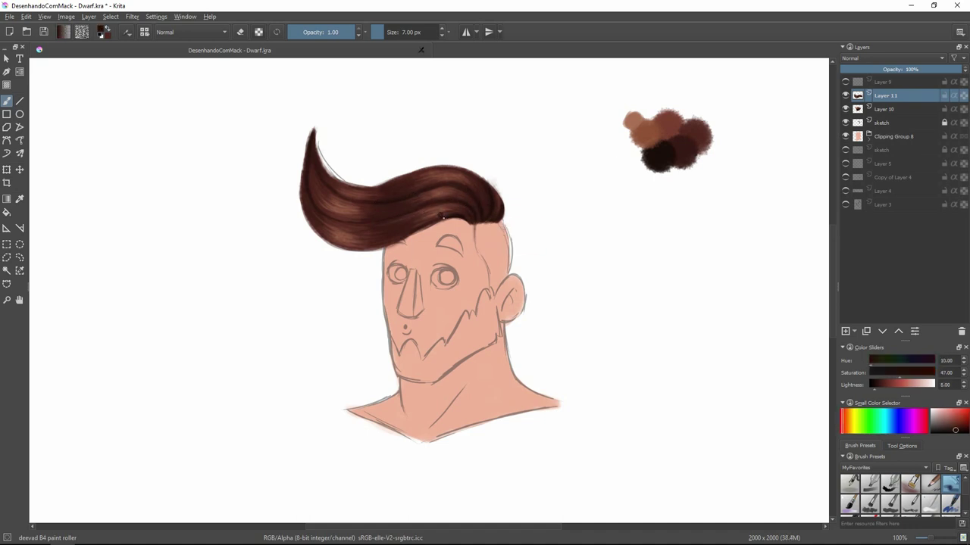
{"action": "left_click", "coordinate": [496, 191], "text": "ctrl"}
{"action": "key", "text": "bracketleft"}
{"action": "key", "text": "bracketleft"}
{"action": "key", "text": "bracketleft"}
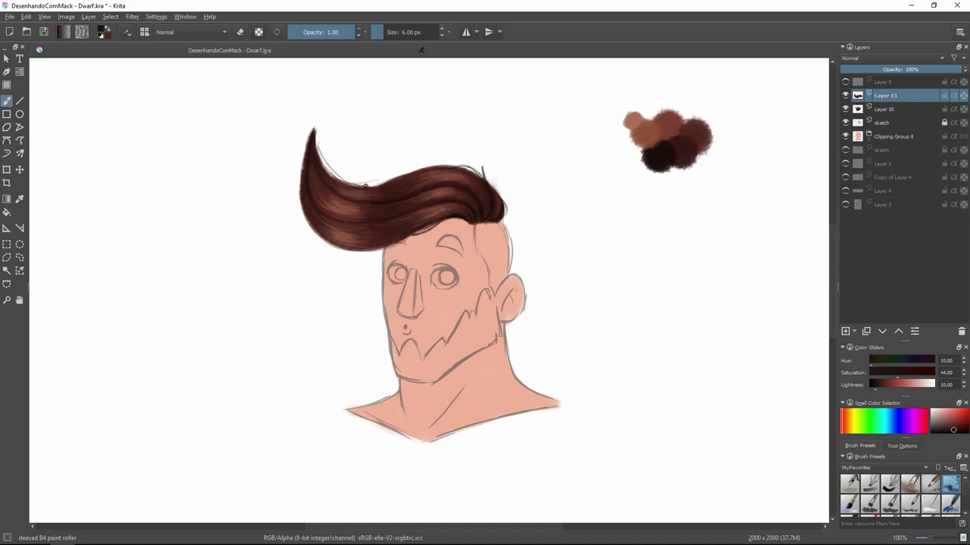
Add fine strands with blob colours and dark edge browns, including a stray tuft at the right end.
{"action": "left_click", "coordinate": [635, 119], "text": "ctrl"}
{"action": "key", "text": "bracketleft"}
{"action": "key", "text": "bracketleft"}
{"action": "key", "text": "bracketleft"}
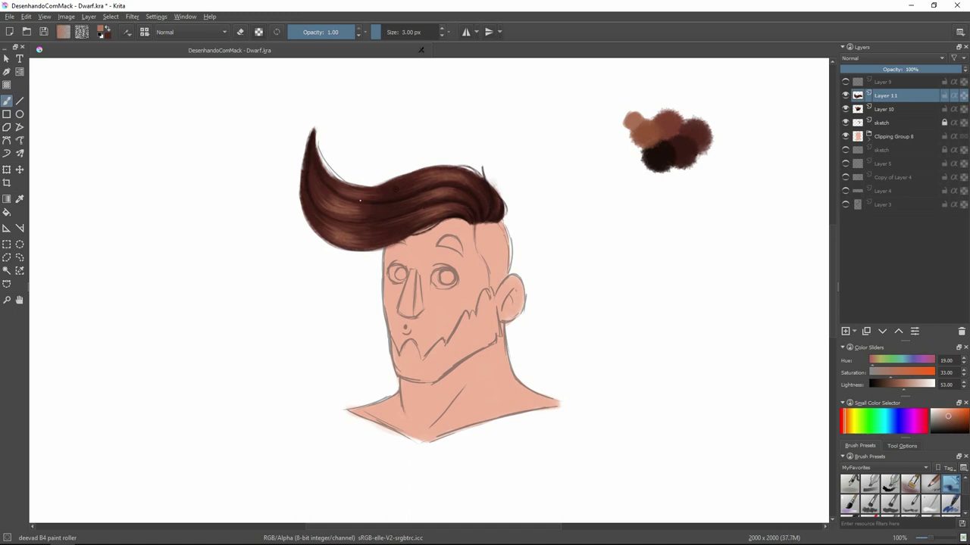
{"action": "left_click", "coordinate": [664, 152], "text": "ctrl"}
{"action": "left_click", "coordinate": [638, 118], "text": "ctrl"}
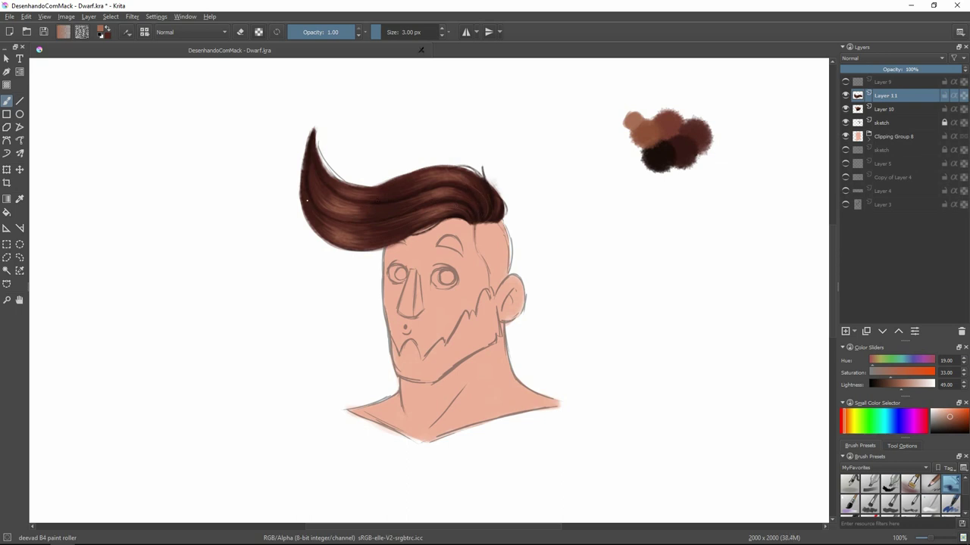
{"action": "left_click", "coordinate": [492, 216], "text": "ctrl"}
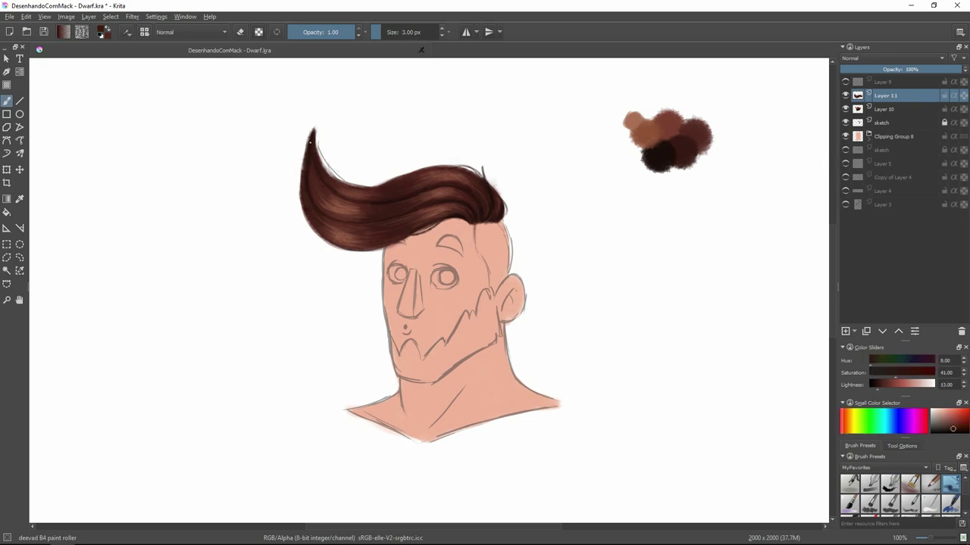
{"action": "left_click", "coordinate": [496, 227], "text": "ctrl"}
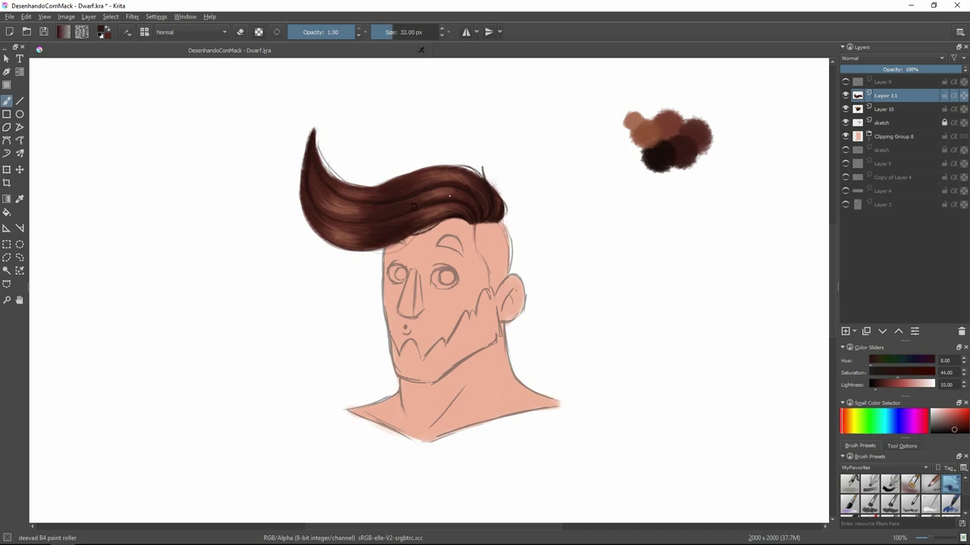
{"action": "left_click", "coordinate": [384, 234], "text": "ctrl"}
{"action": "key", "text": "bracketleft"}
{"action": "key", "text": "bracketleft"}
{"action": "key", "text": "bracketleft"}
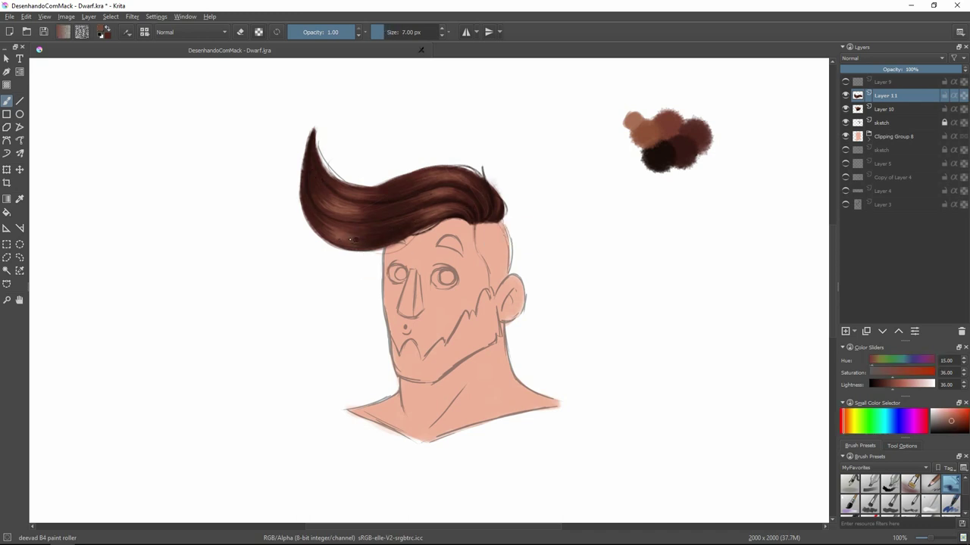
{"action": "left_click", "coordinate": [447, 222], "text": "ctrl"}
{"action": "key", "text": "bracketright"}
{"action": "key", "text": "bracketright"}
{"action": "key", "text": "bracketright"}
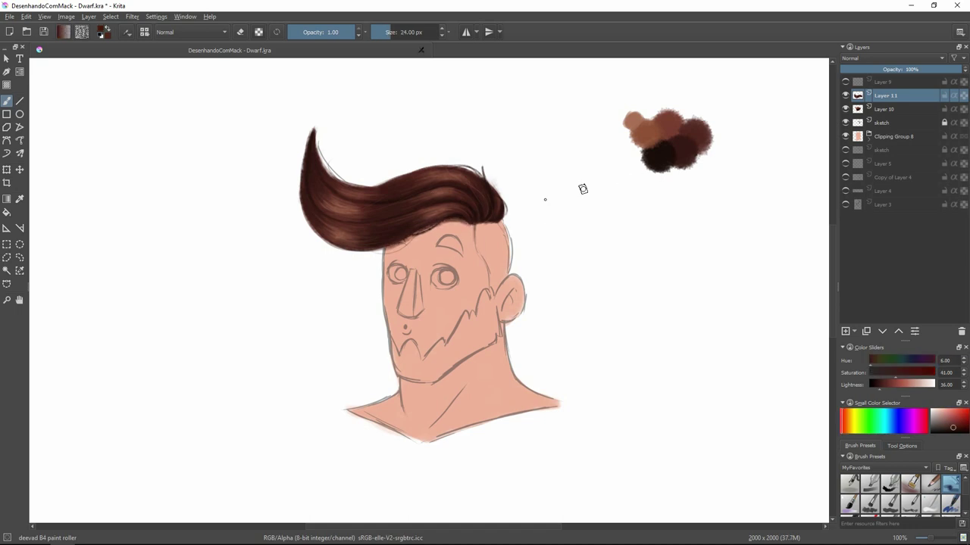
{"action": "left_click", "coordinate": [697, 157], "text": "ctrl"}
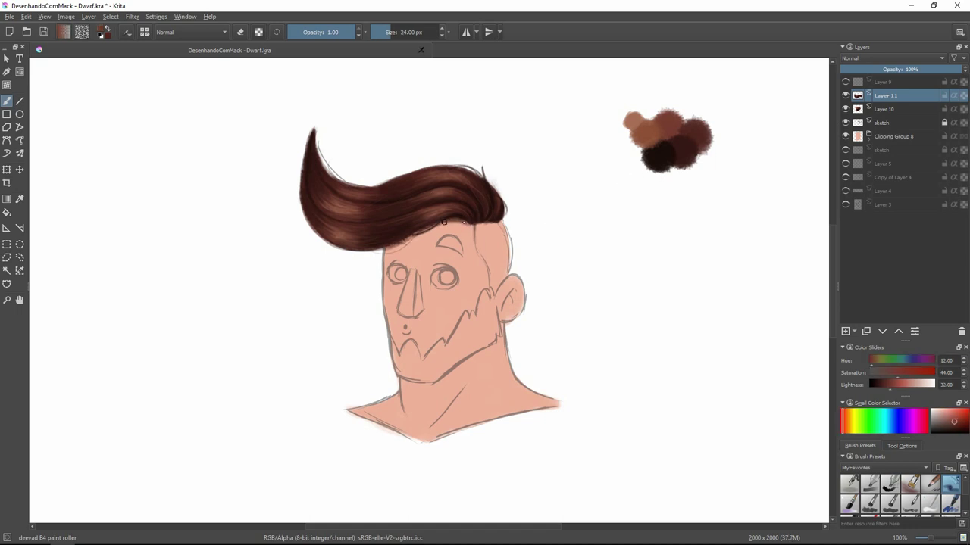
{"action": "left_click", "coordinate": [499, 218], "text": "ctrl"}
Airbrush a soft, low-opacity muted brown patch beside the temple.
{"action": "key", "text": "slash"}
{"action": "left_click", "coordinate": [482, 231], "text": "ctrl"}
{"action": "mouse_move", "coordinate": [476, 228]}
{"action": "left_mouse_down"}
{"action": "mouse_move", "coordinate": [500, 250]}
{"action": "mouse_move", "coordinate": [495, 281]}
{"action": "mouse_move", "coordinate": [487, 231]}
{"action": "mouse_move", "coordinate": [496, 288]}
{"action": "mouse_move", "coordinate": [479, 231]}
{"action": "mouse_move", "coordinate": [503, 269]}
{"action": "mouse_move", "coordinate": [495, 232]}
{"action": "mouse_move", "coordinate": [500, 280]}
{"action": "mouse_move", "coordinate": [488, 232]}
{"action": "mouse_move", "coordinate": [500, 270]}
{"action": "left_mouse_up"}
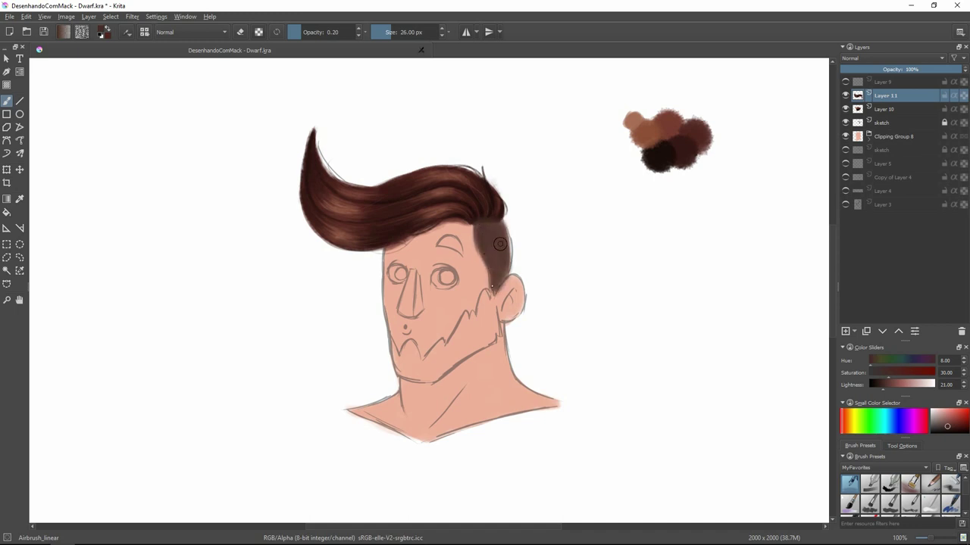
Deepen the side hair with the paint roller brush using sampled dark browns and skin tone.
{"action": "left_click", "coordinate": [951, 483]}
{"action": "left_click", "coordinate": [491, 213], "text": "ctrl"}
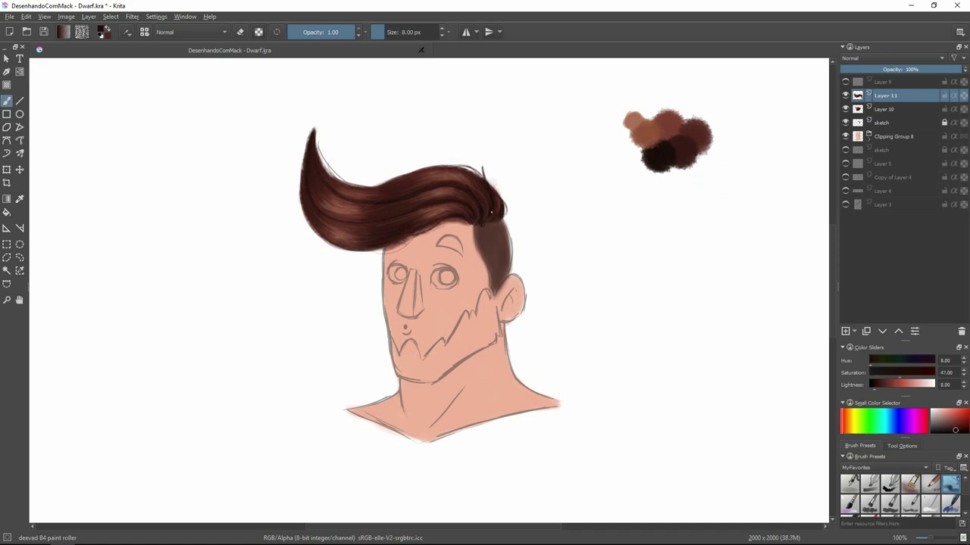
{"action": "left_click", "coordinate": [453, 219], "text": "ctrl"}
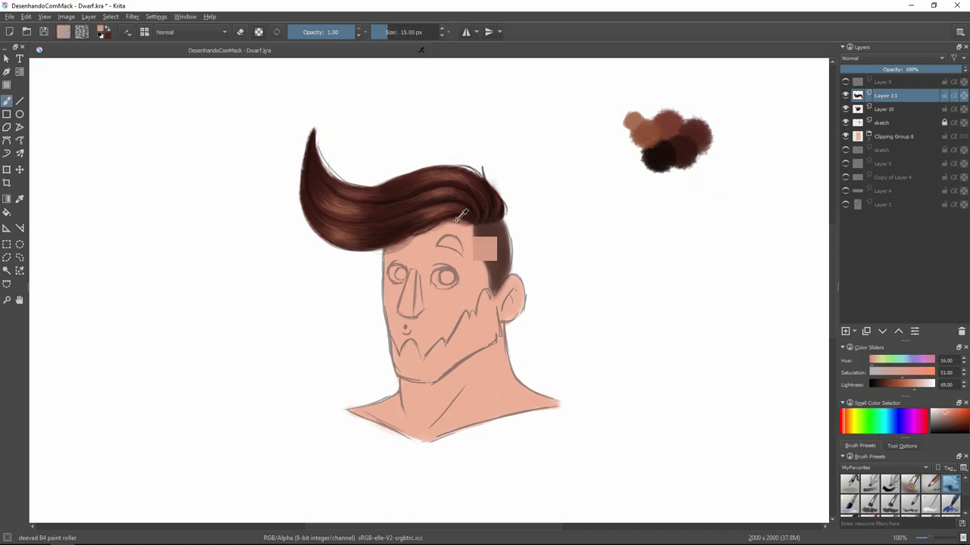
{"action": "left_click", "coordinate": [402, 247], "text": "ctrl"}
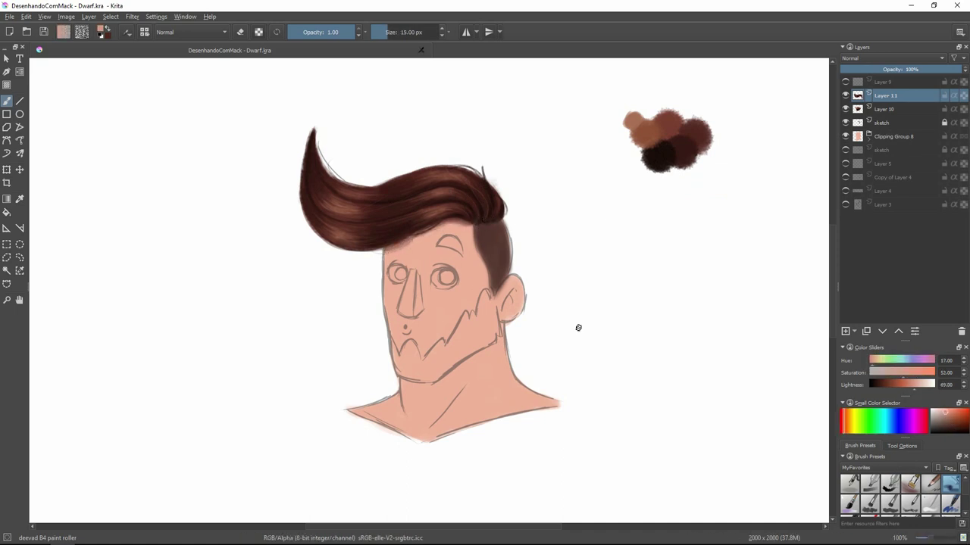
{"action": "left_click", "coordinate": [493, 254], "text": "ctrl"}
{"action": "left_click", "coordinate": [930, 485]}
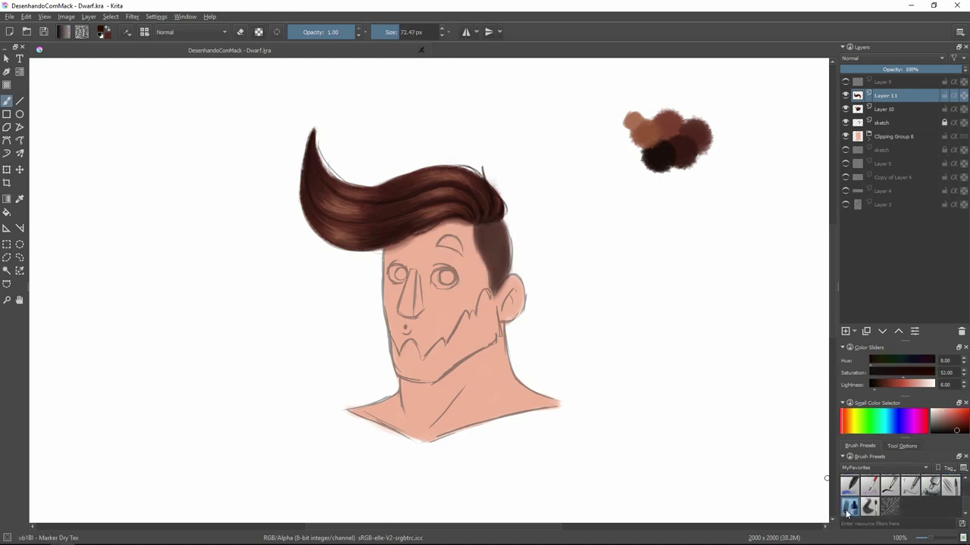
On a new layer, paint mid-dark brown strokes along the right hairline.
{"action": "scroll", "coordinate": [951, 496], "scroll_direction": "up", "scroll_amount": 2}
{"action": "left_click", "coordinate": [952, 486]}
{"action": "key", "text": "Insert"}
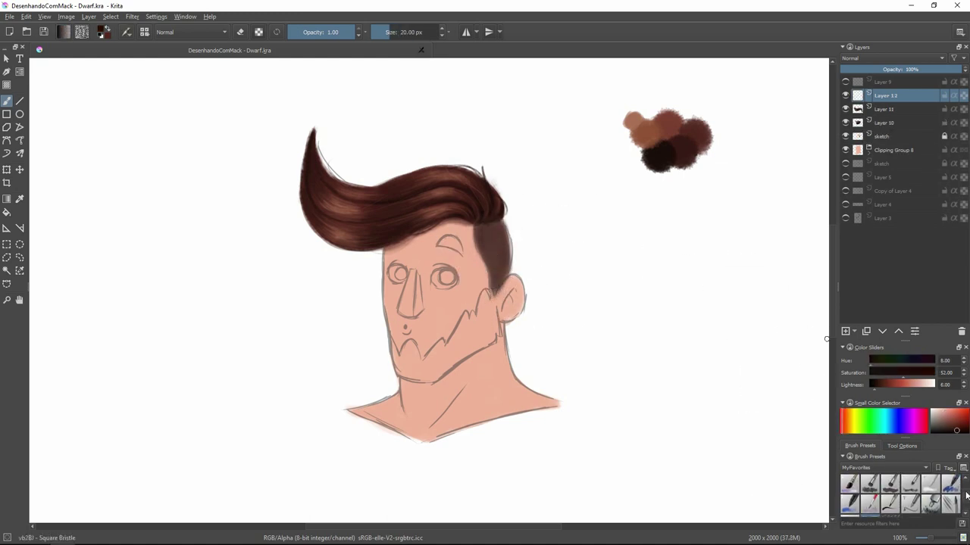
{"action": "left_click", "coordinate": [951, 483]}
{"action": "left_click", "coordinate": [635, 180], "text": "ctrl"}
{"action": "left_click_drag", "start_coordinate": [481, 238], "coordinate": [484, 220]}
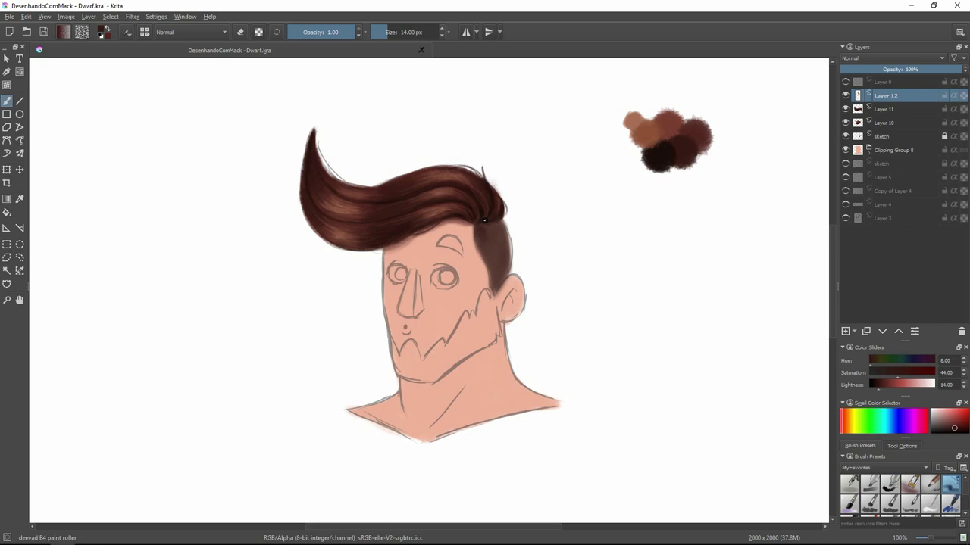
{"action": "key", "text": "bracketleft"}
{"action": "key", "text": "bracketleft"}
{"action": "mouse_move", "coordinate": [482, 239]}
{"action": "left_mouse_down"}
{"action": "mouse_move", "coordinate": [508, 241]}
{"action": "mouse_move", "coordinate": [472, 244]}
{"action": "mouse_move", "coordinate": [497, 292]}
{"action": "left_mouse_up"}
Add darker strokes and lighter, warmer strands to texture the side hair.
{"action": "left_click", "coordinate": [680, 168], "text": "ctrl"}
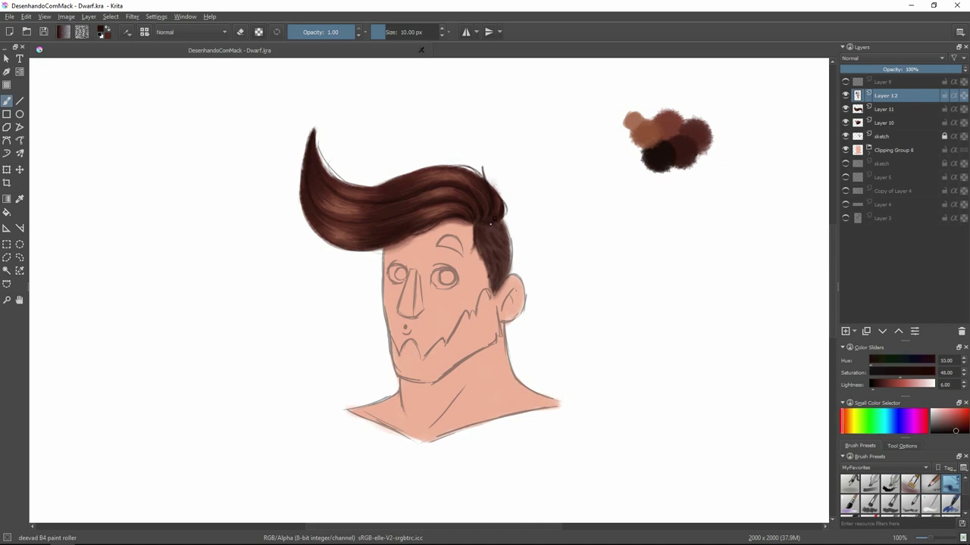
{"action": "mouse_move", "coordinate": [493, 275]}
{"action": "left_mouse_down"}
{"action": "mouse_move", "coordinate": [479, 241]}
{"action": "mouse_move", "coordinate": [506, 219]}
{"action": "mouse_move", "coordinate": [512, 256]}
{"action": "left_mouse_up"}
{"action": "left_click", "coordinate": [509, 243], "text": "ctrl"}
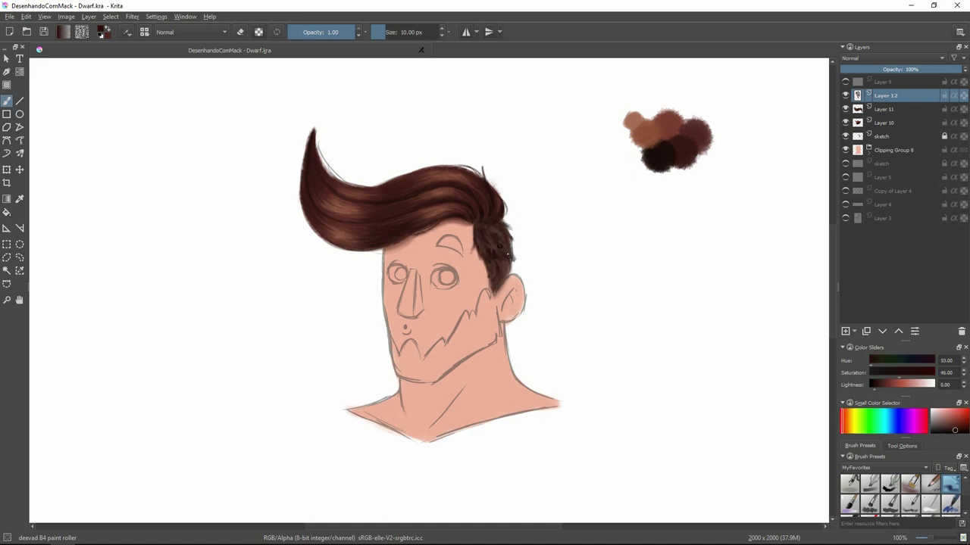
{"action": "left_click", "coordinate": [500, 242], "text": "ctrl"}
{"action": "left_click", "coordinate": [498, 236], "text": "ctrl"}
{"action": "key", "text": "bracketleft"}
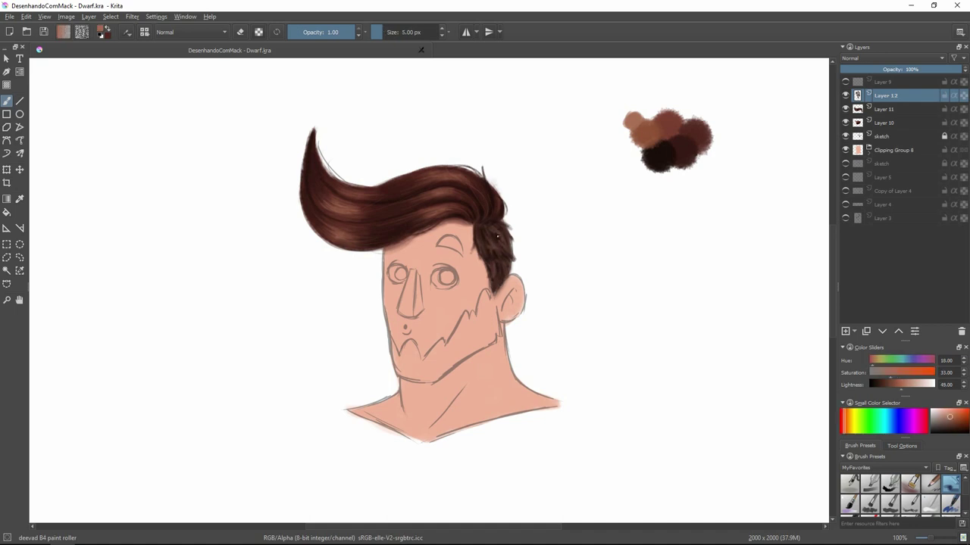
{"action": "mouse_move", "coordinate": [481, 227]}
{"action": "left_mouse_down", "text": "shift"}
{"action": "mouse_move", "coordinate": [500, 241]}
{"action": "mouse_move", "coordinate": [488, 239]}
{"action": "left_mouse_up", "text": "shift"}
{"action": "left_click", "coordinate": [486, 239], "text": "ctrl"}
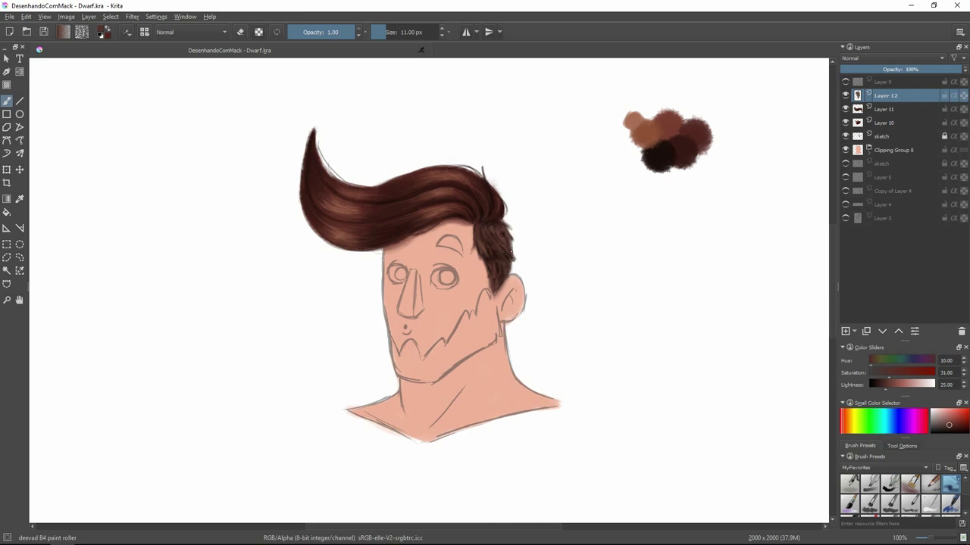
{"action": "left_click", "coordinate": [509, 252], "text": "ctrl"}
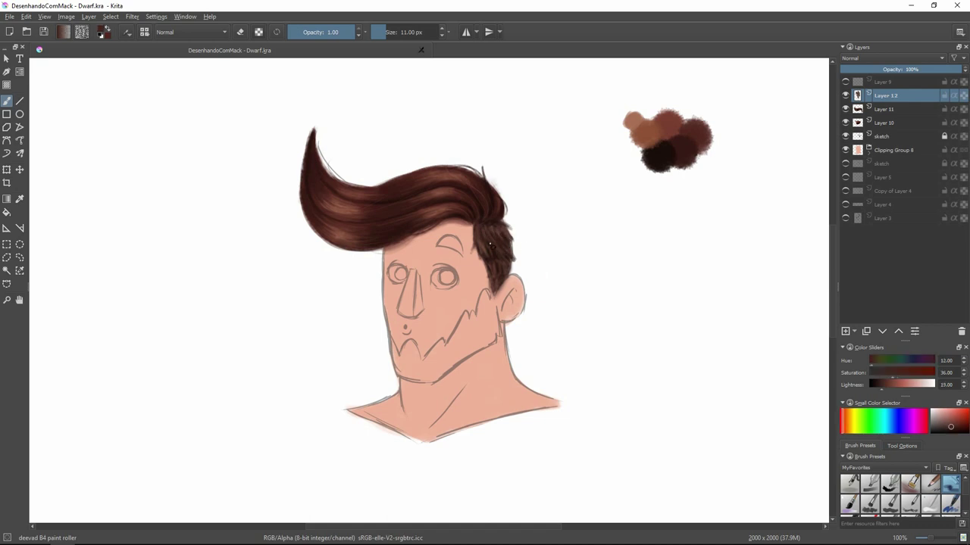
{"action": "left_click", "coordinate": [490, 259], "text": "ctrl"}
{"action": "left_click_drag", "start_coordinate": [482, 256], "coordinate": [487, 264]}
Break up the side-hair edges with fine strokes in alternating sampled light and dark browns.
{"action": "left_click", "coordinate": [506, 262], "text": "ctrl"}
{"action": "key", "text": "bracketleft"}
{"action": "left_click", "coordinate": [942, 424]}
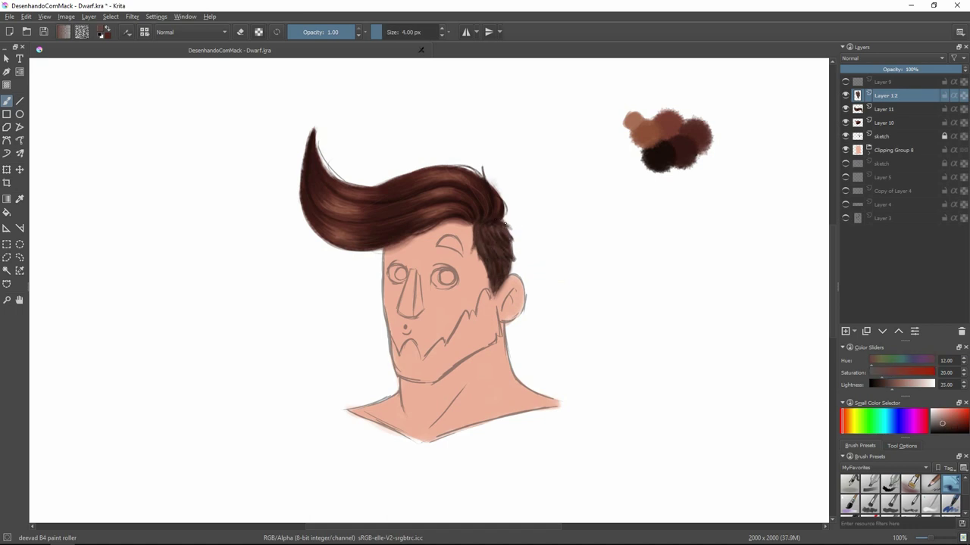
{"action": "left_click", "coordinate": [499, 225], "text": "ctrl"}
{"action": "key", "text": "bracketright"}
{"action": "key", "text": "bracketright"}
{"action": "key", "text": "bracketright"}
{"action": "left_click", "coordinate": [491, 259], "text": "ctrl"}
{"action": "key", "text": "bracketleft"}
{"action": "key", "text": "bracketleft"}
{"action": "left_click", "coordinate": [498, 268], "text": "ctrl"}
{"action": "left_click", "coordinate": [501, 258], "text": "ctrl"}
{"action": "key", "text": "bracketleft"}
{"action": "key", "text": "bracketleft"}
{"action": "left_click", "coordinate": [500, 256], "text": "ctrl"}
Merge the side-hair layer with the layer below, then resample a darker hair colour.
{"action": "key", "text": "bracketright"}
{"action": "key", "text": "bracketright"}
{"action": "key", "text": "ctrl+e"}
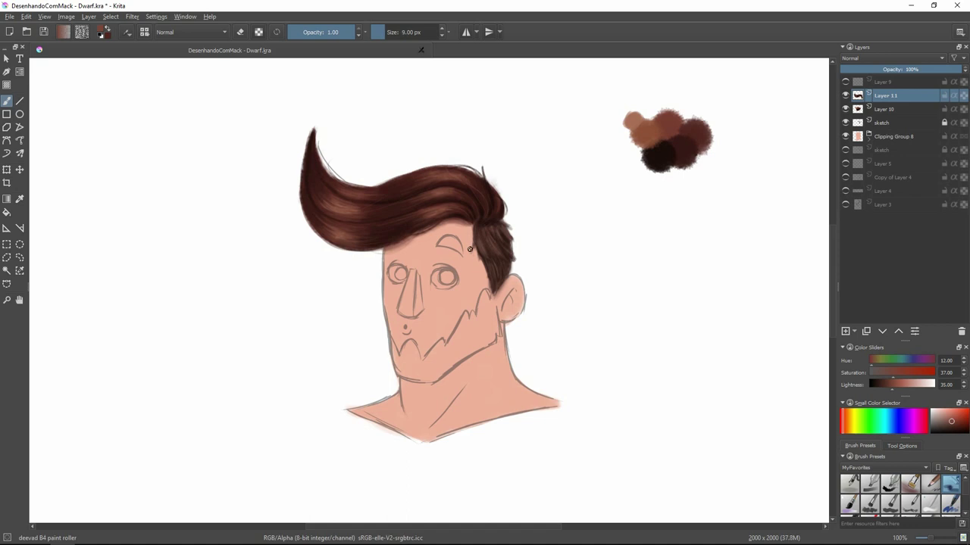
{"action": "left_click", "coordinate": [475, 250], "text": "ctrl"}
{"action": "key", "text": "bracketright"}
{"action": "key", "text": "bracketleft"}
{"action": "key", "text": "bracketleft"}
{"action": "key", "text": "bracketleft"}
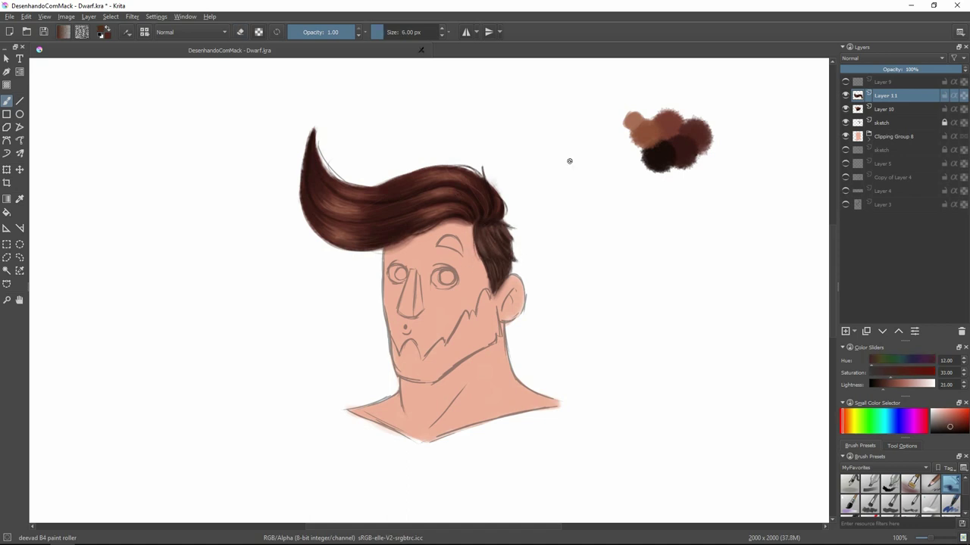